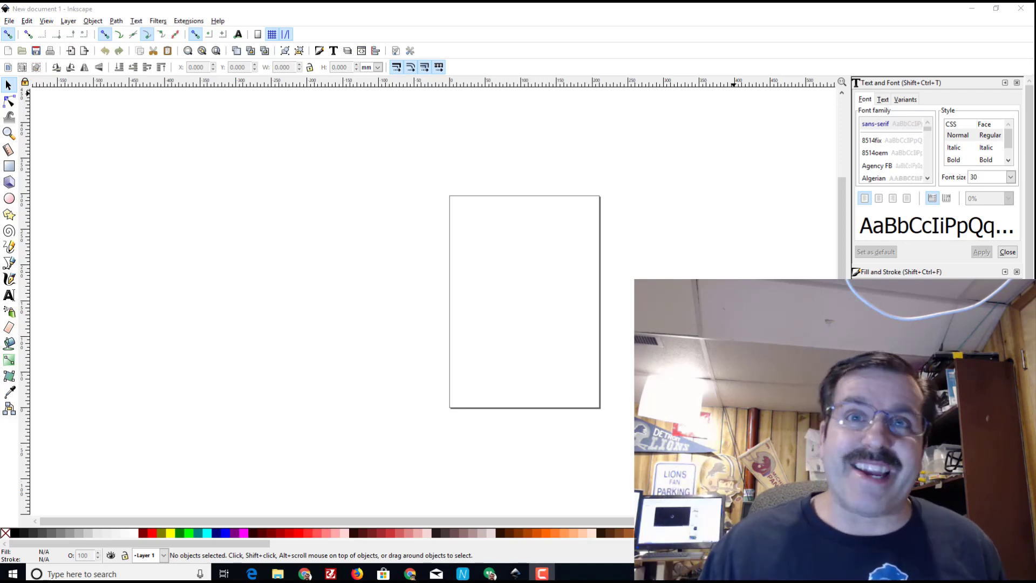
- Create a new document from the glowforge template
left_click(9, 20)
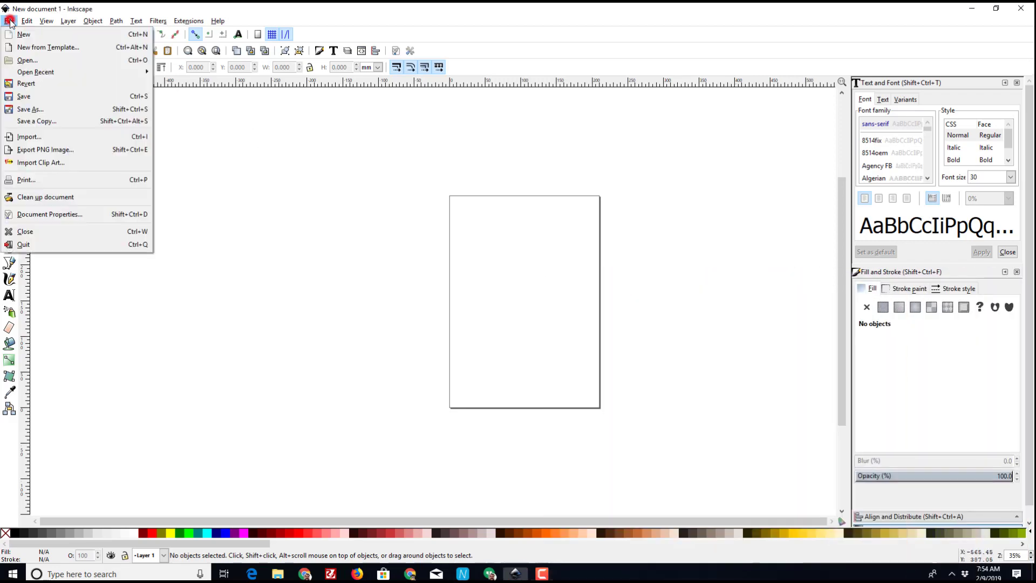
left_click(34, 48)
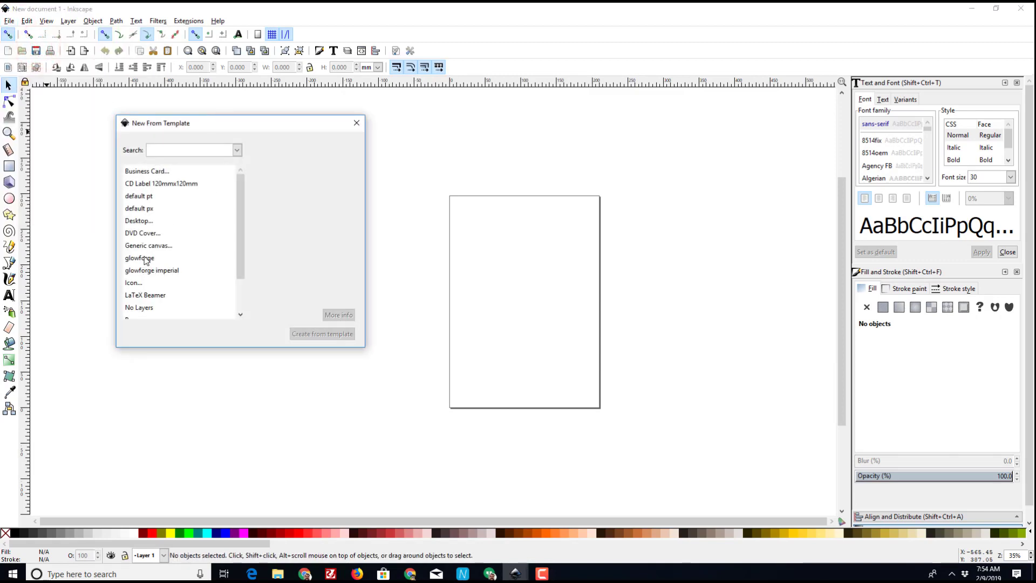
left_click(144, 259)
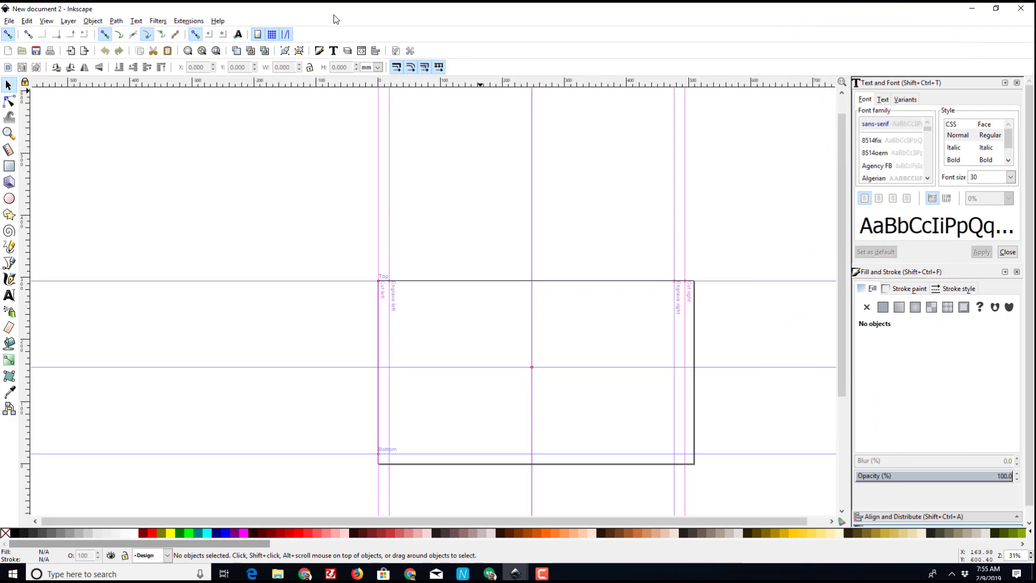
- Start saving the document as Inkscape SVG named fancytext in the keychains folder
left_click(9, 21)
key("Escape")
left_click(6, 22)
left_click(32, 112)
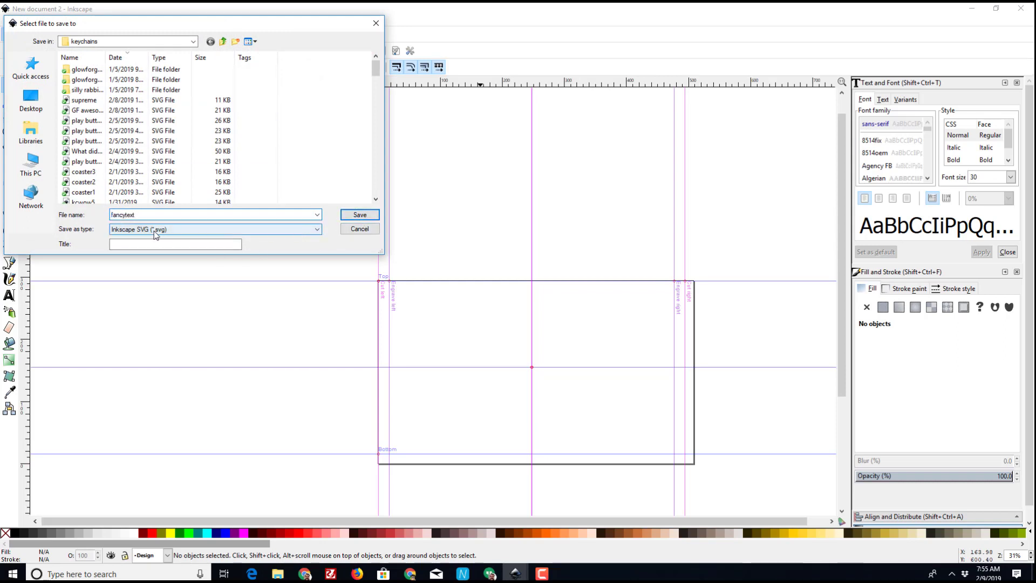
- Save fancytext.svg and type 'Amazing' near the page's top-left
left_click(356, 215)
left_click(9, 295)
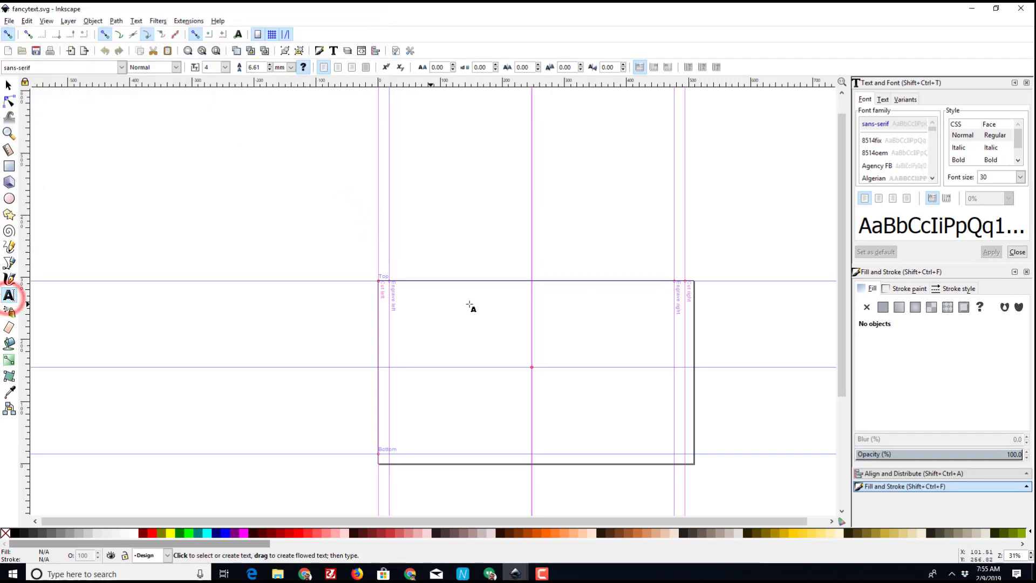
left_click(411, 312)
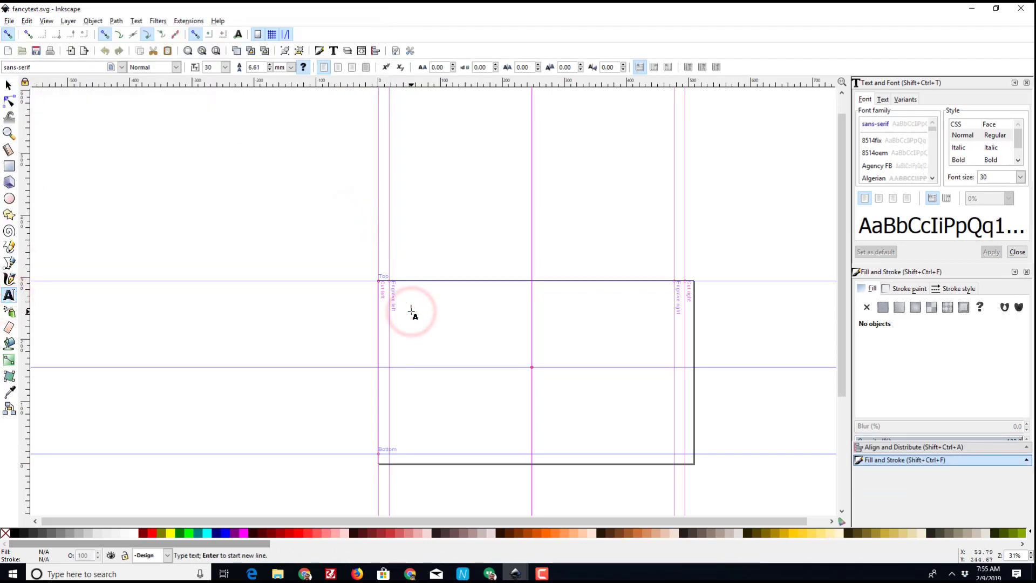
type("Amazing")
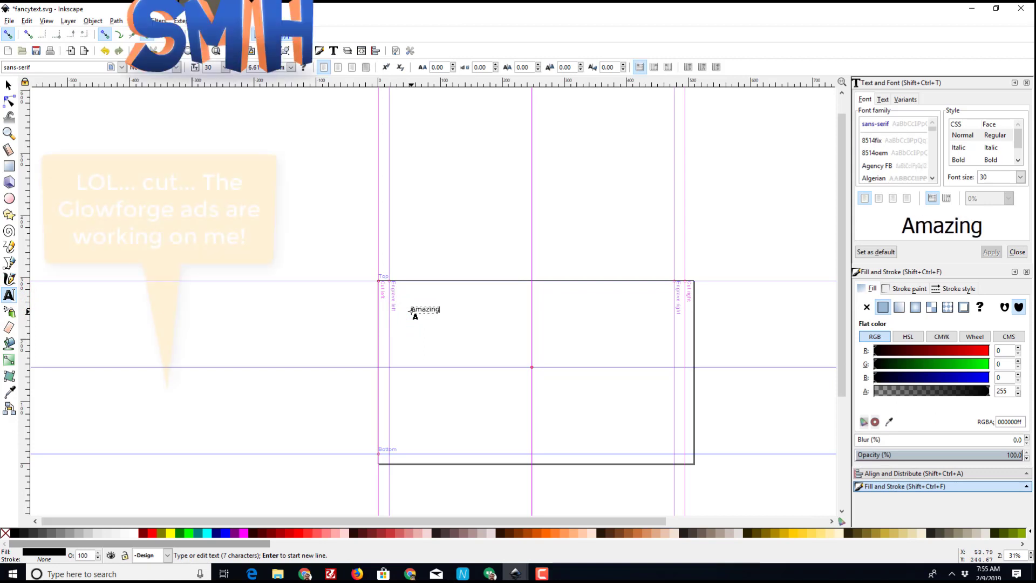
- Preview font families on the Amazing text and set it in Brush Script MT
left_click(8, 85)
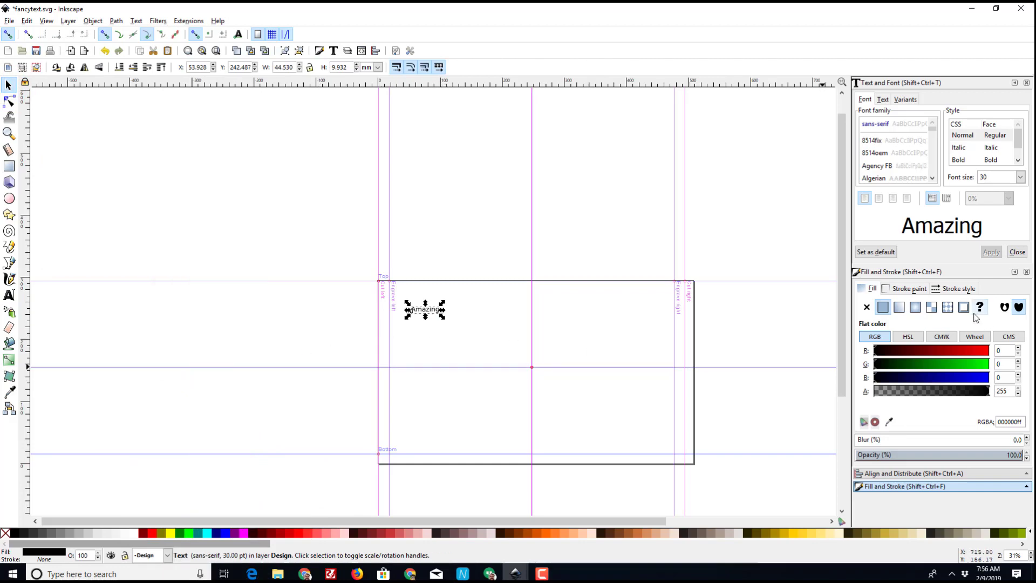
left_click(870, 141)
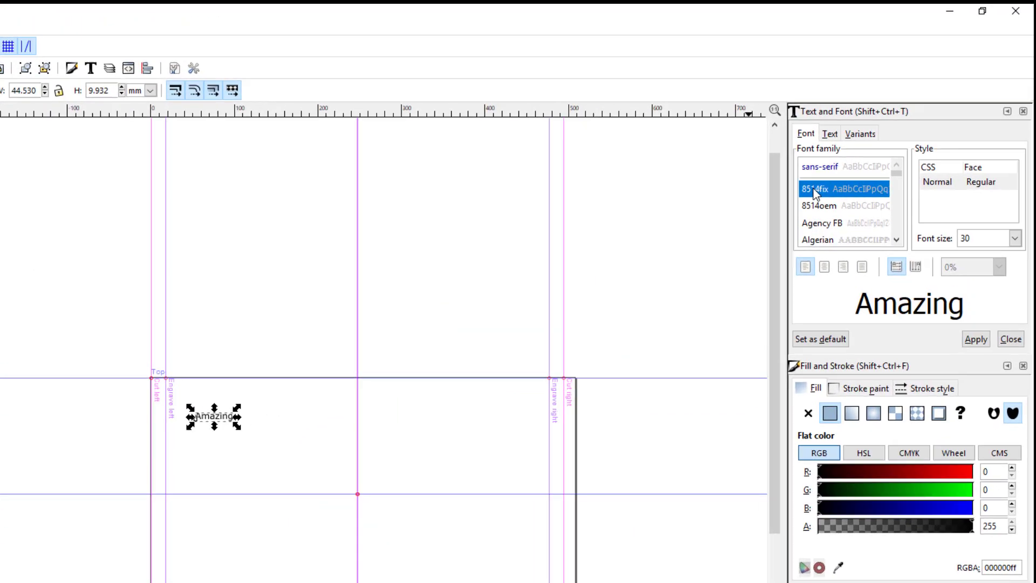
key("Down")
key("Down")
key("Down")
key("Down")
key("Down")
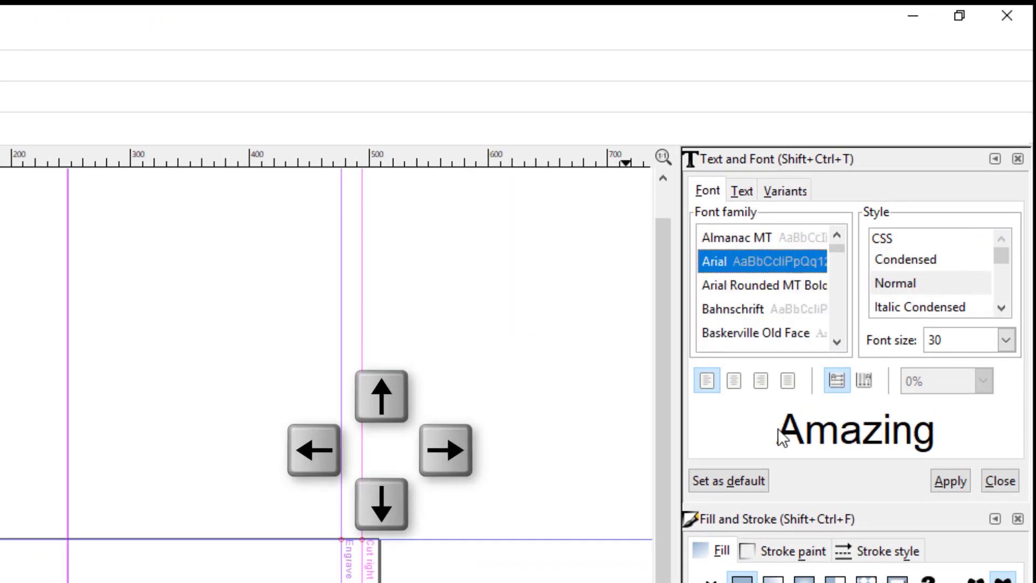
key("Down")
key("Down")
key("Down")
key("Down")
key("Down")
key("Down")
key("Down")
key("Down")
key("Down")
key("Down")
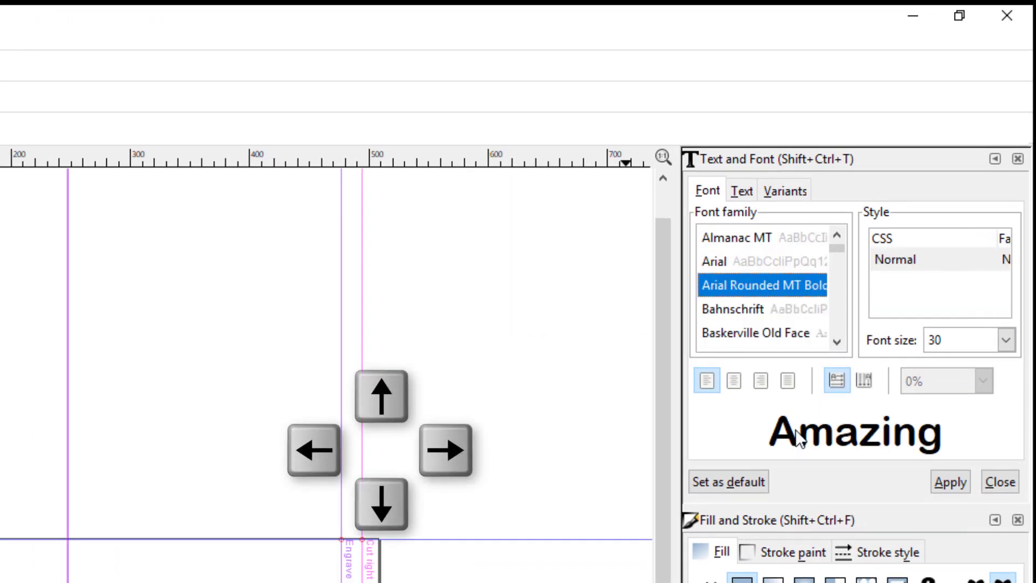
key("Down")
key("Down")
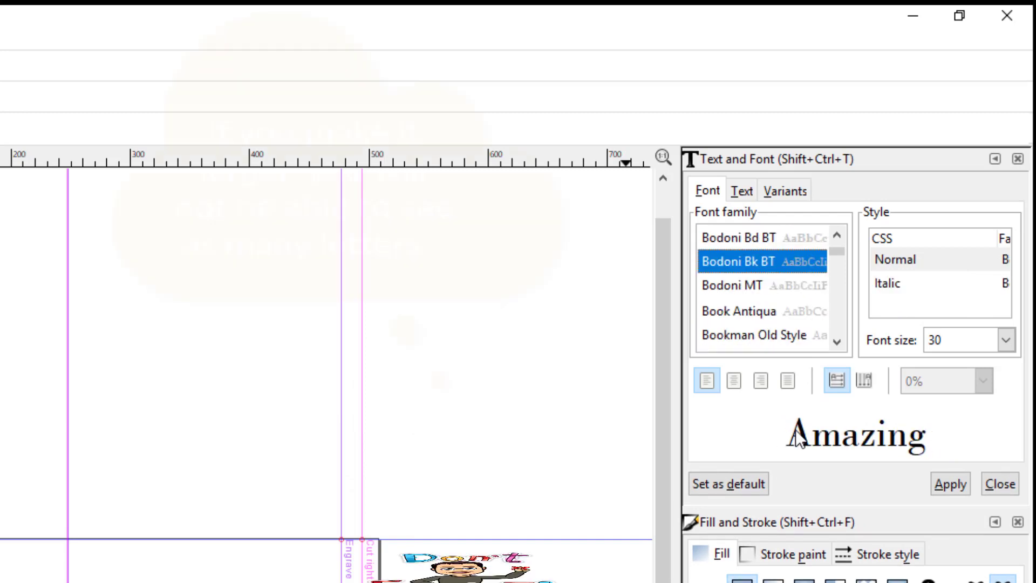
key("Up")
key("Up")
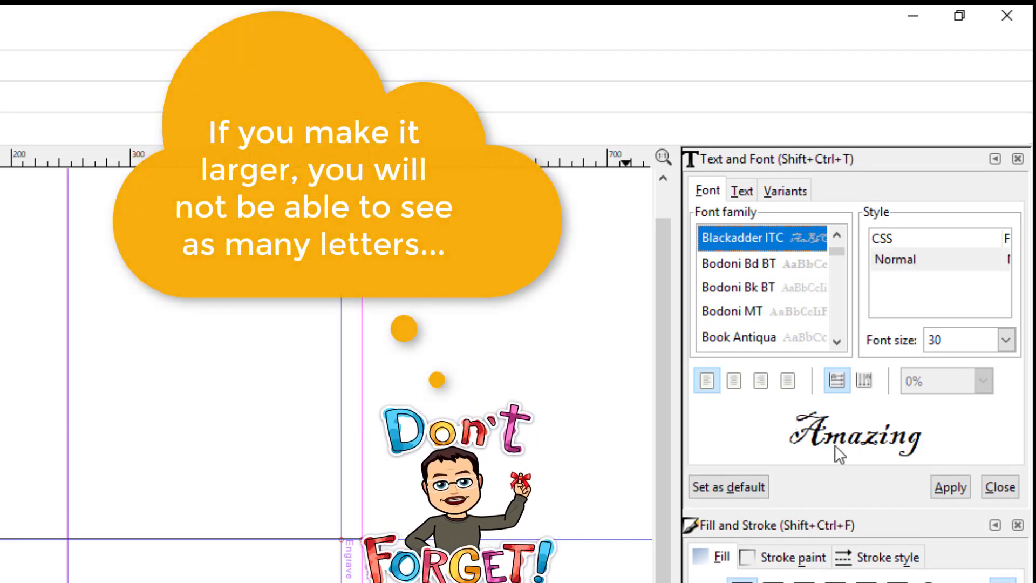
key("Down")
key("Down")
key("Down")
key("Down")
key("Down")
key("Down")
key("Down")
key("Down")
key("Down")
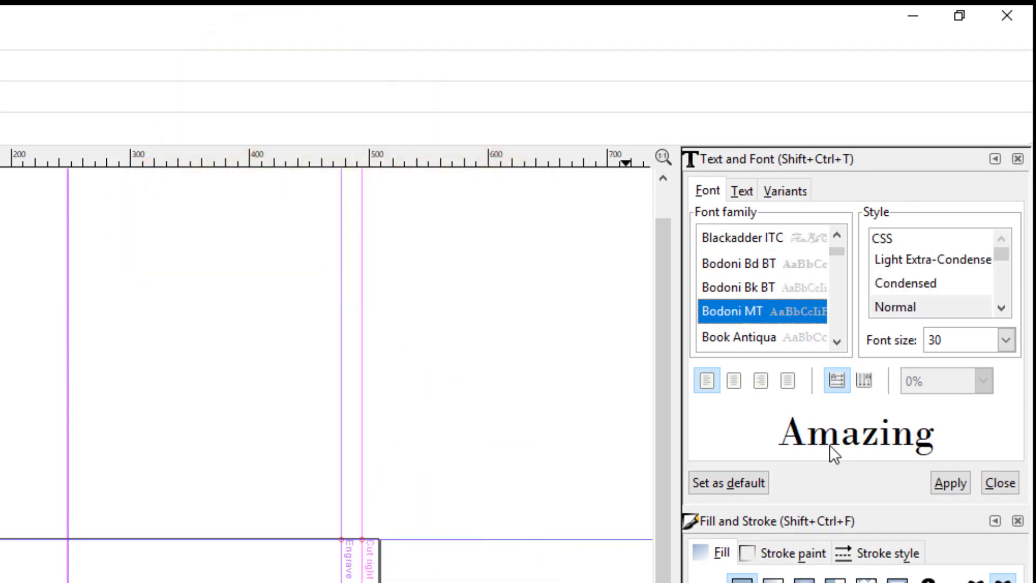
key("Up")
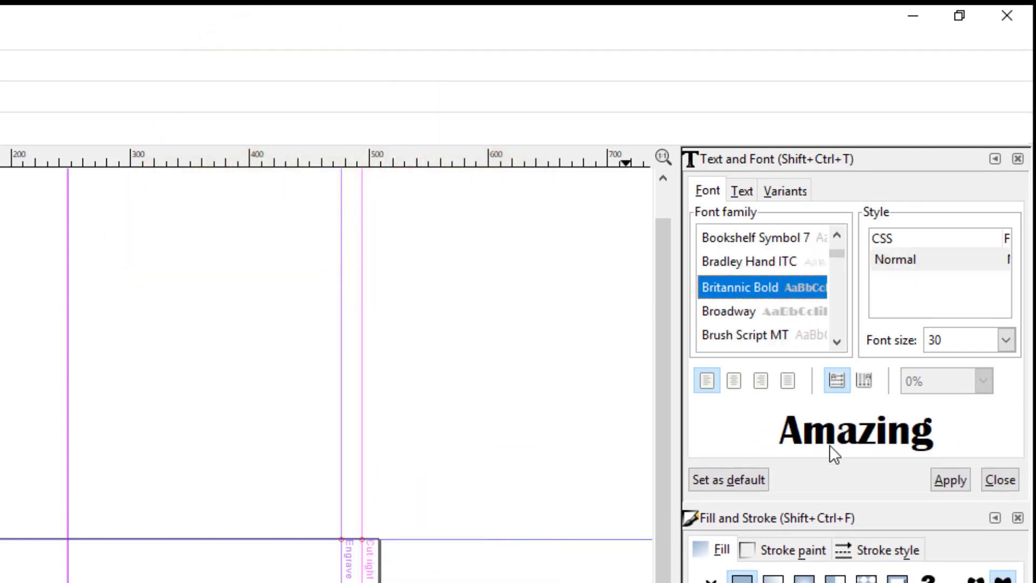
key("Down")
key("Down")
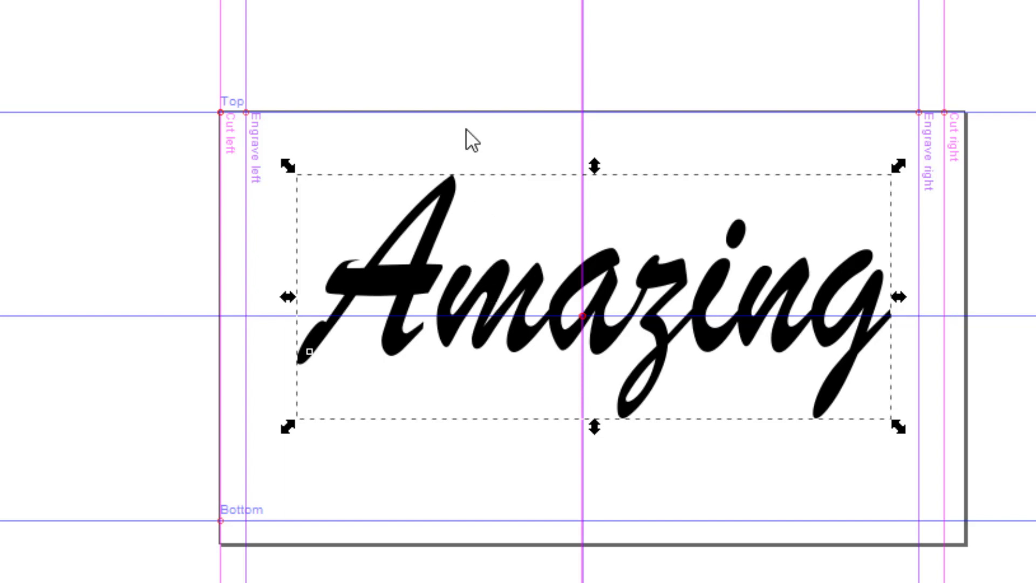
- Reposition Amazing on the page and convert the text to a path
left_click_drag(404, 277, 356, 254)
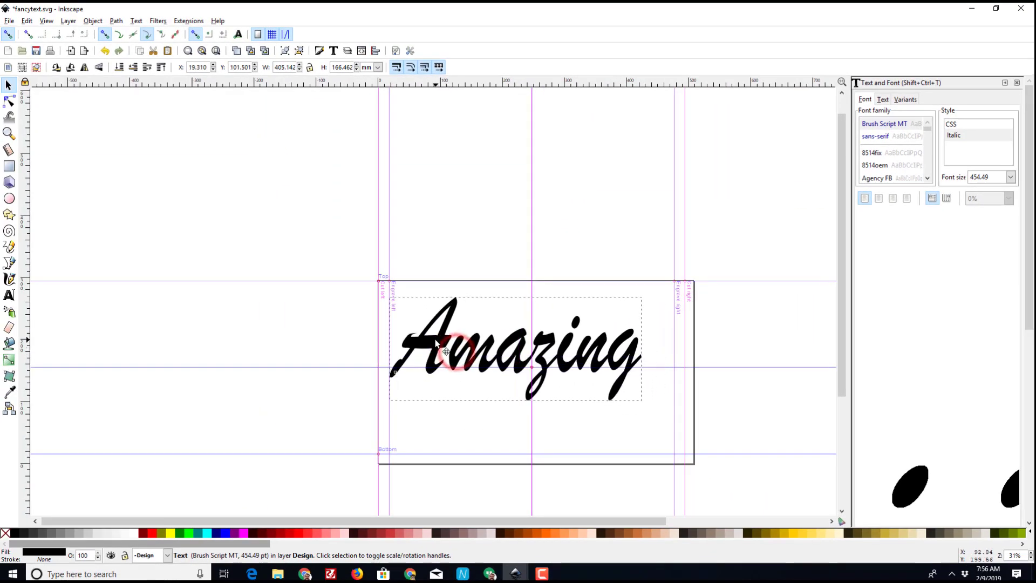
left_click_drag(436, 342, 438, 340)
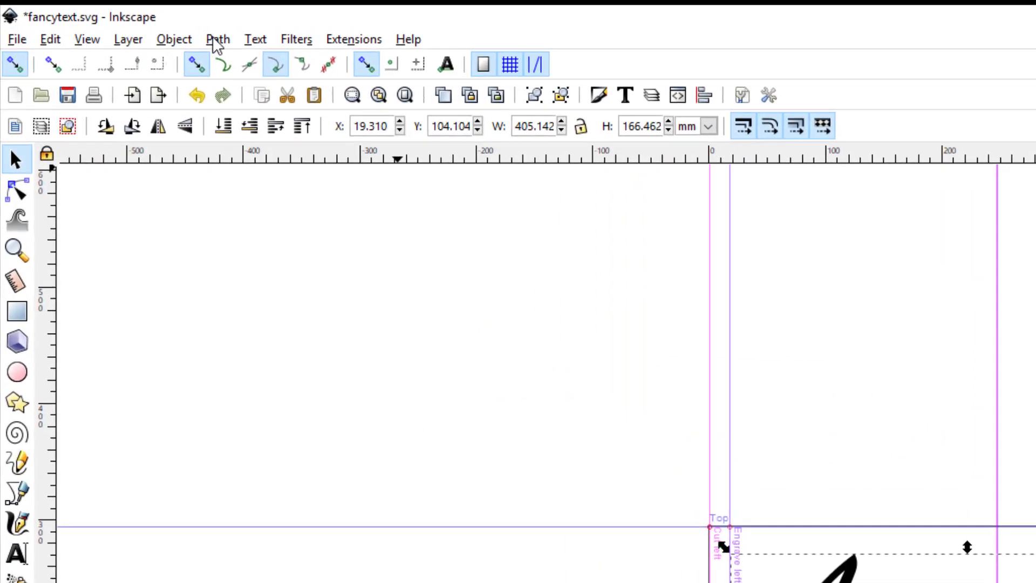
left_click(116, 21)
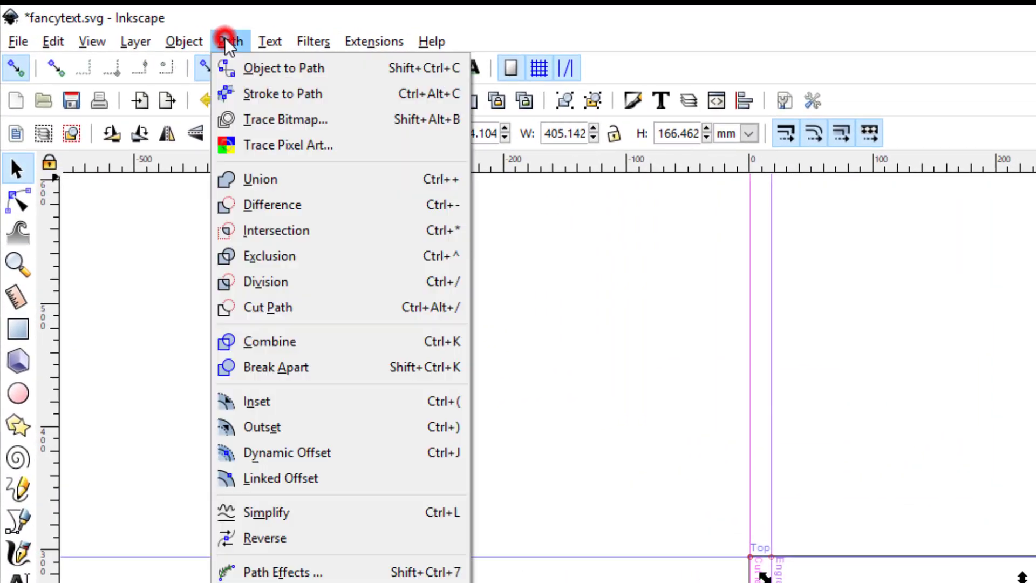
left_click(240, 69)
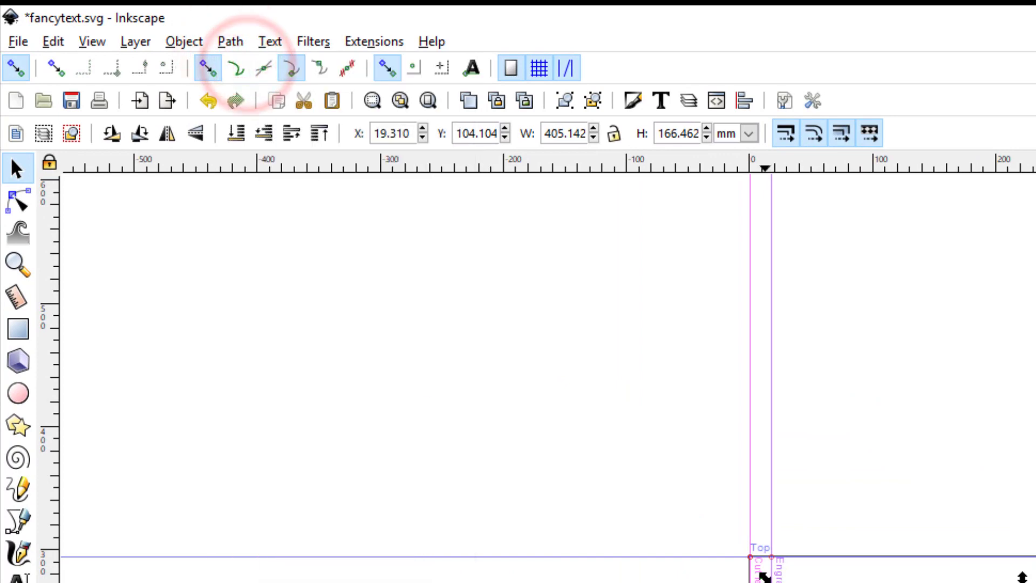
- Ungroup the path into separate letter shapes and leave nothing selected
left_click(183, 42)
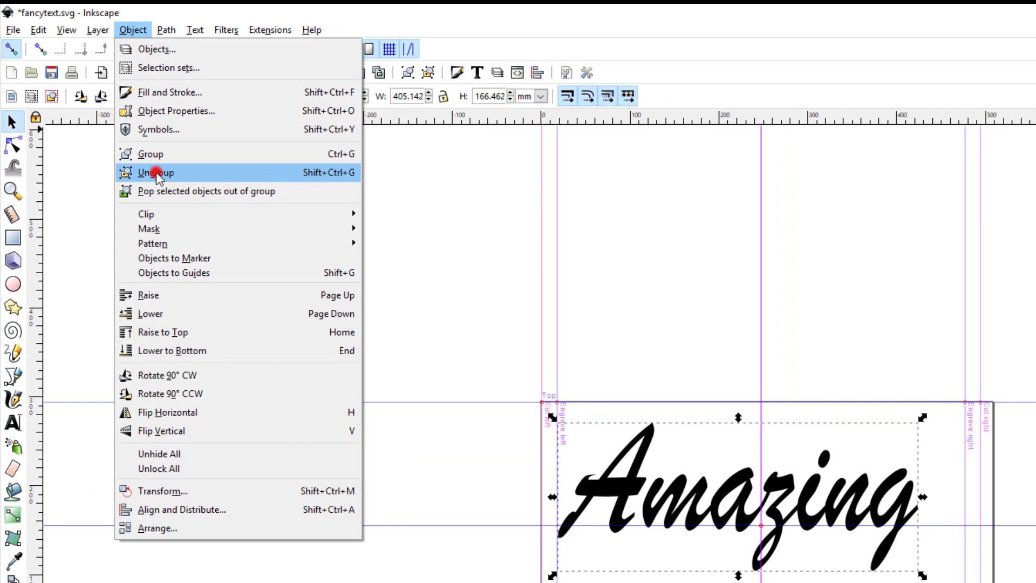
left_click(197, 239)
left_click(481, 508)
left_click(654, 543)
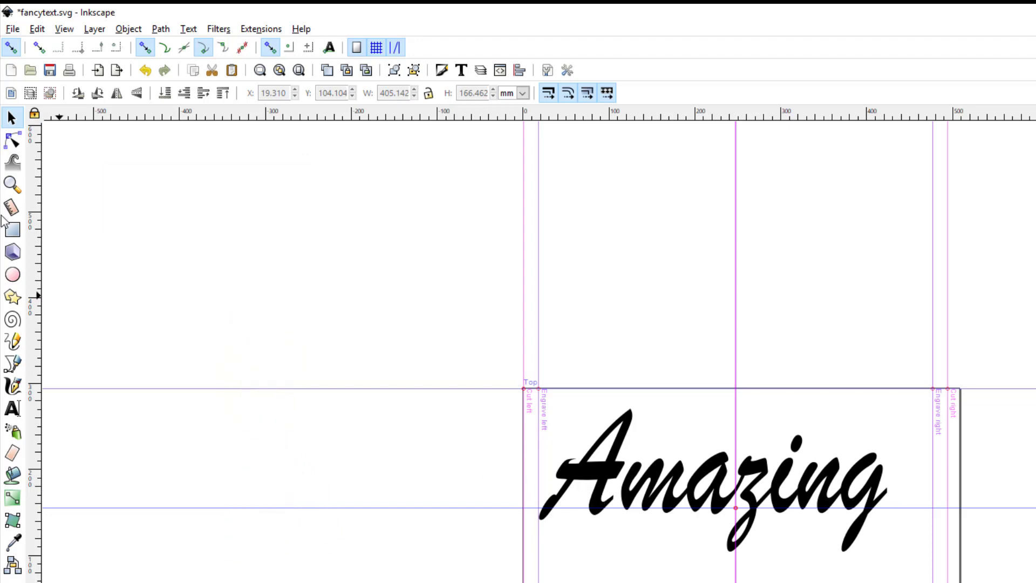
- Zoom in on the A of Amazing and undo an accidental move of the letter
left_click(12, 184)
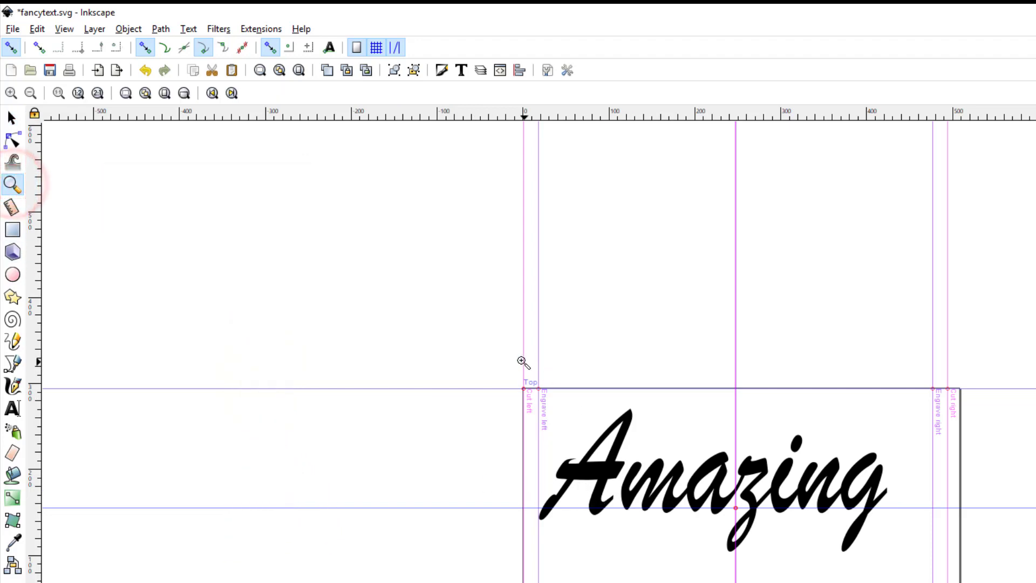
left_click_drag(523, 363, 663, 505)
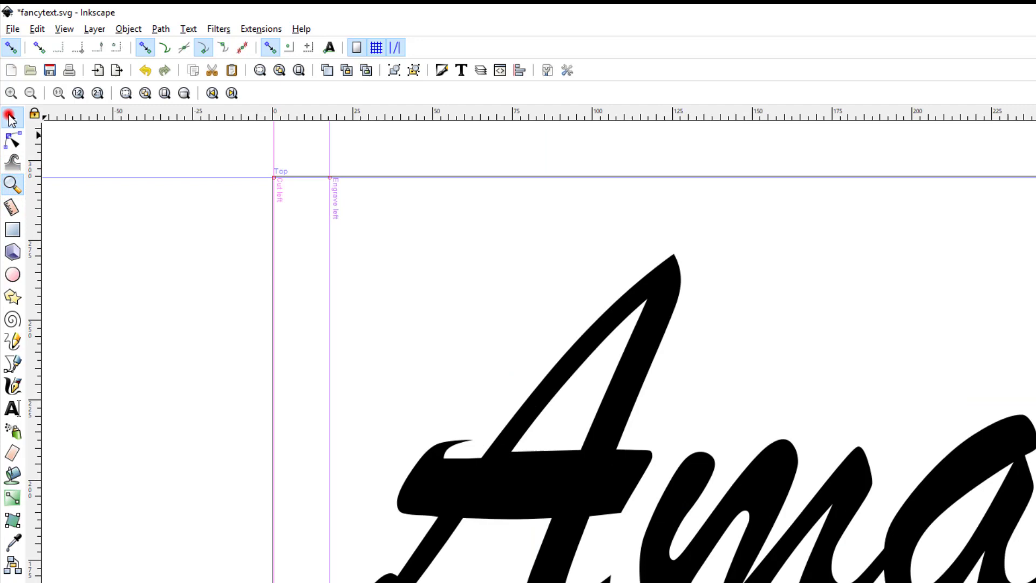
left_click(10, 116)
left_click(486, 453)
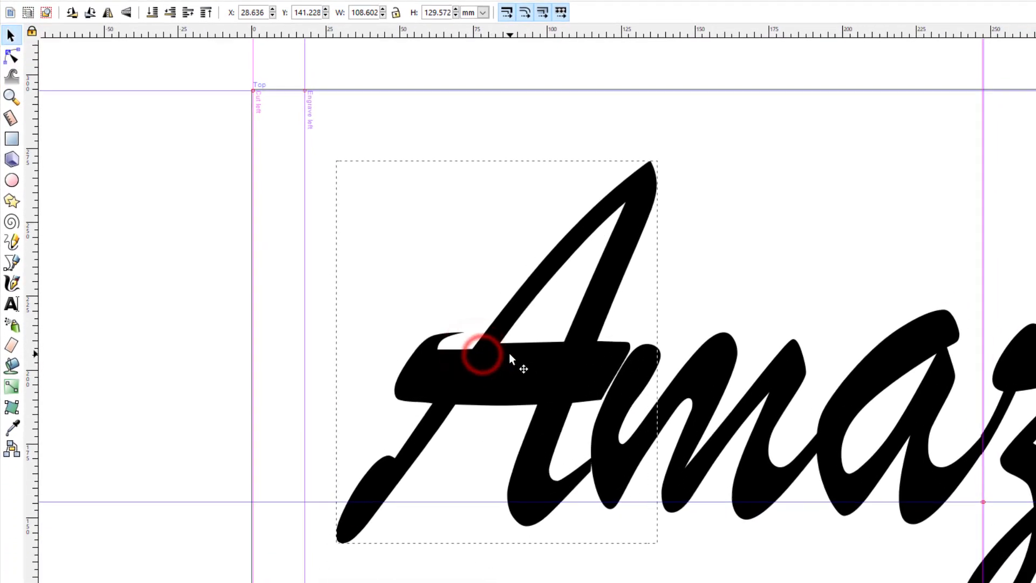
left_click(510, 353)
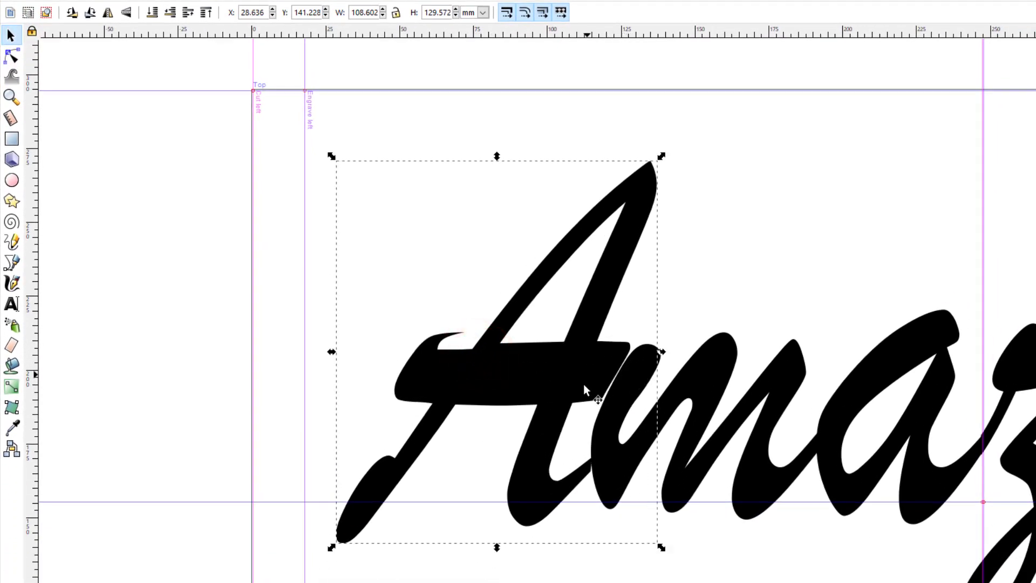
key("ctrl+z")
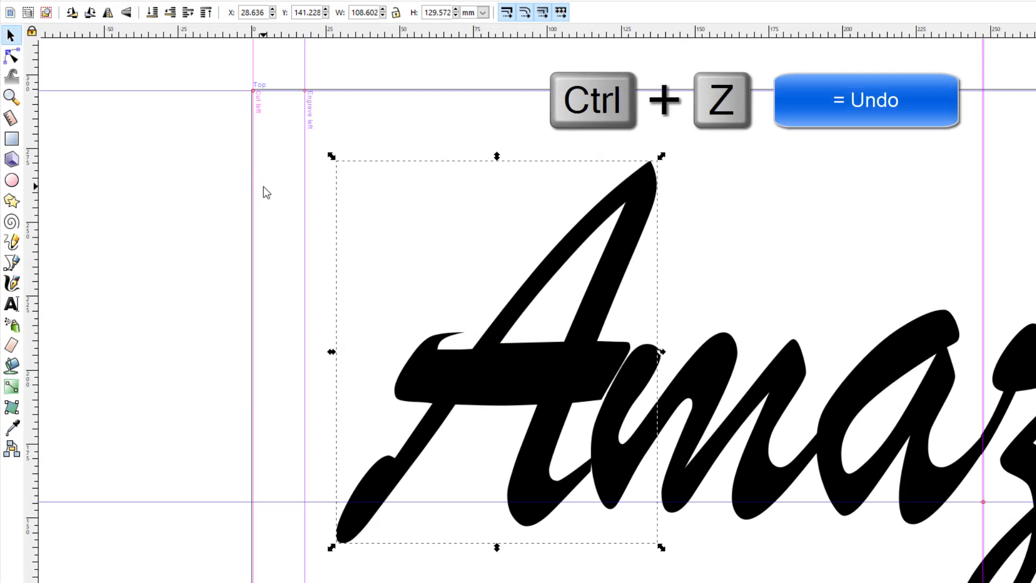
key("ctrl+z")
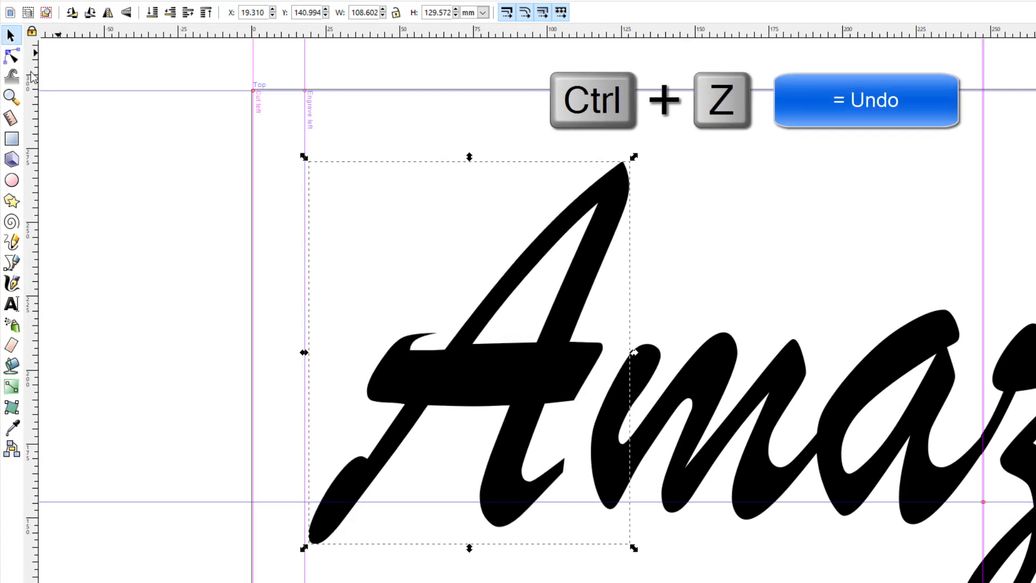
- Drag the end node of the A's tail up toward the m
left_click(12, 55)
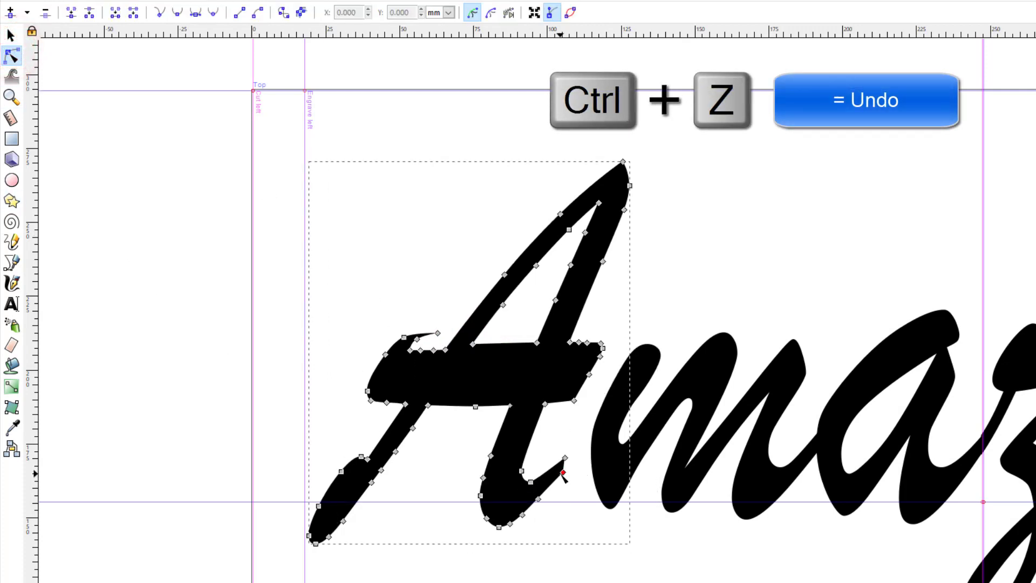
left_click(556, 444)
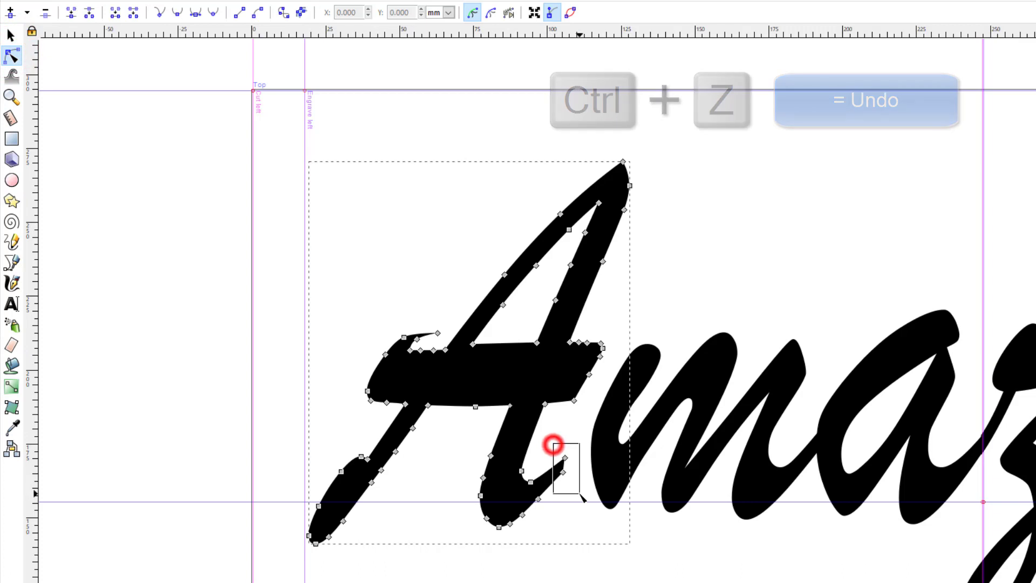
left_click(558, 443)
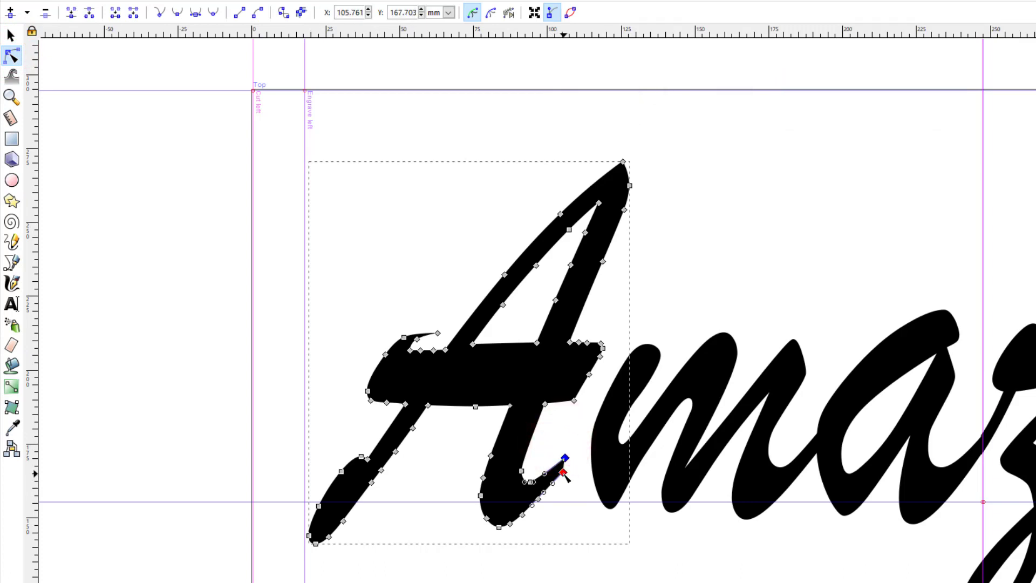
left_click_drag(564, 474, 593, 449)
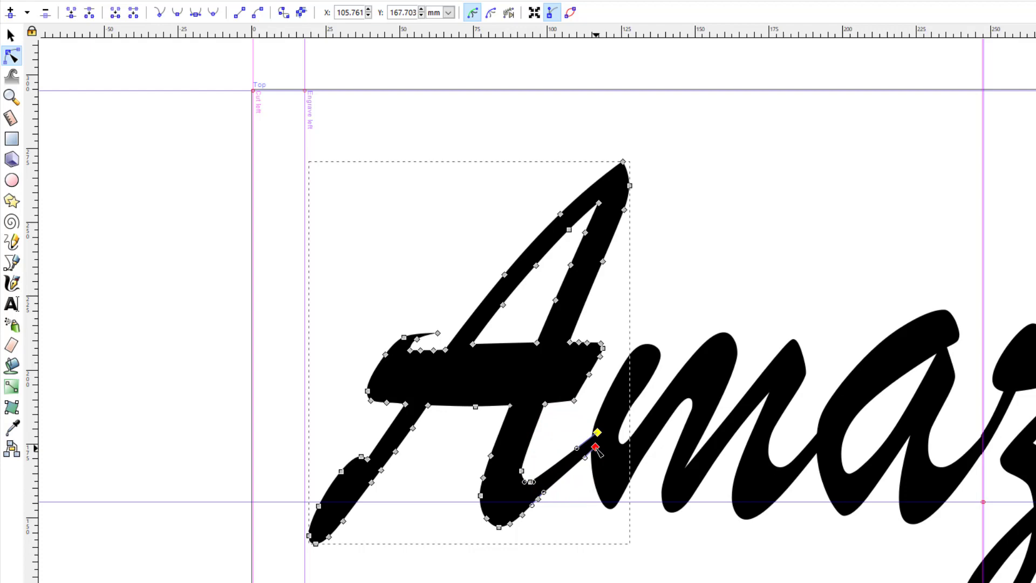
- Refine the A's tail curve so it sweeps into the m
left_click(567, 436)
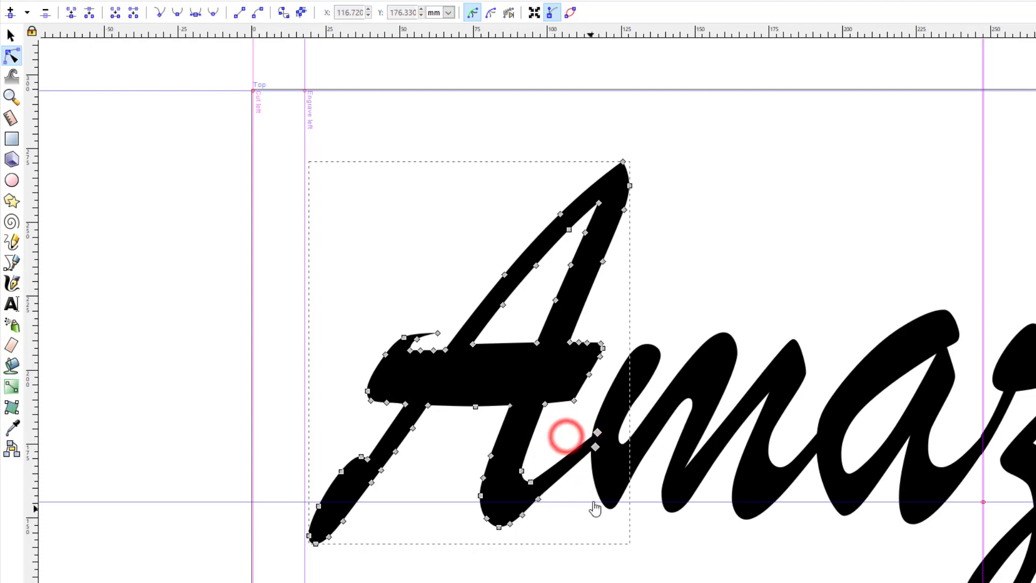
left_click(576, 458)
left_click(594, 447)
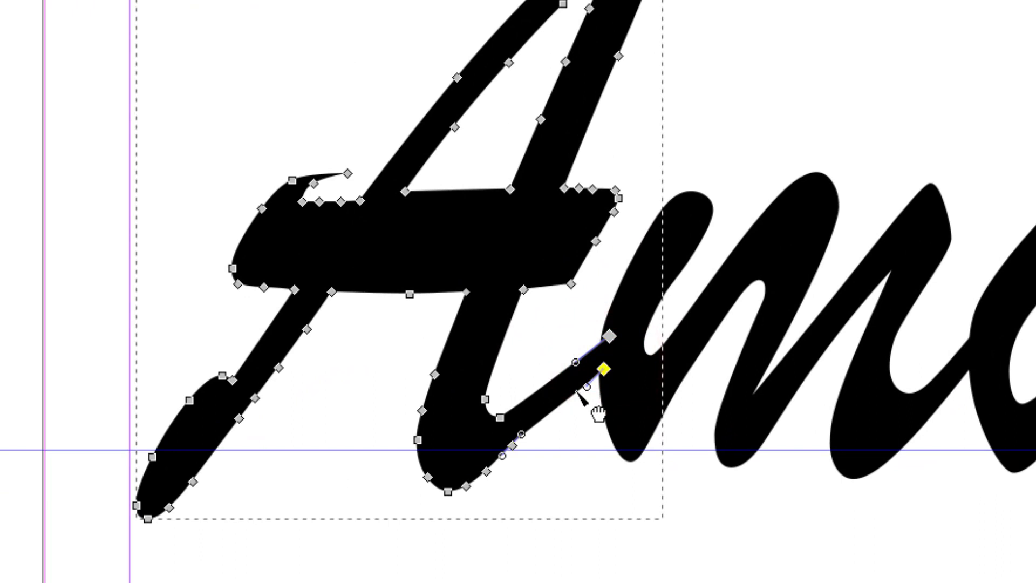
left_click_drag(589, 390, 587, 399)
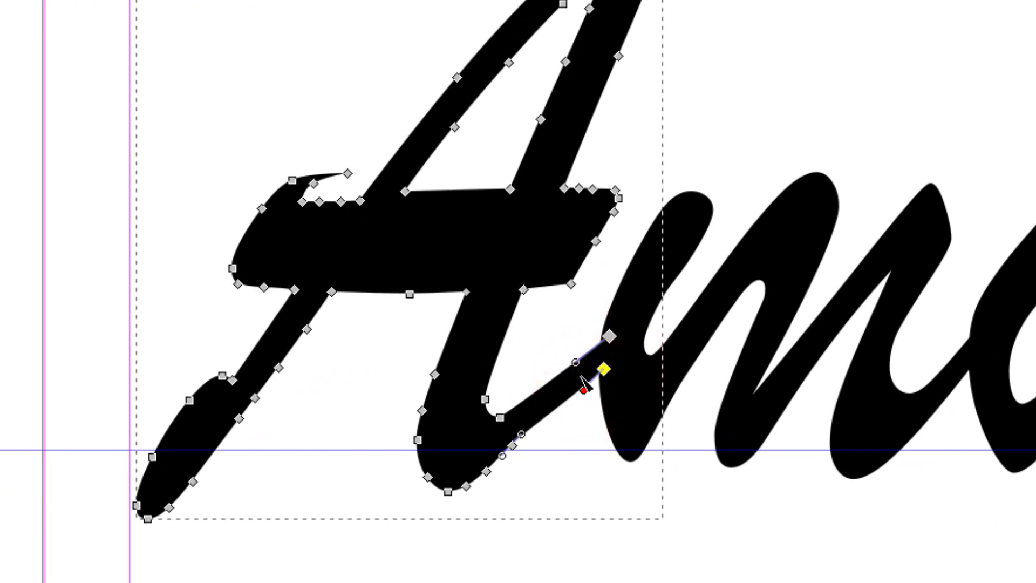
left_click_drag(575, 362, 590, 394)
left_click(513, 453)
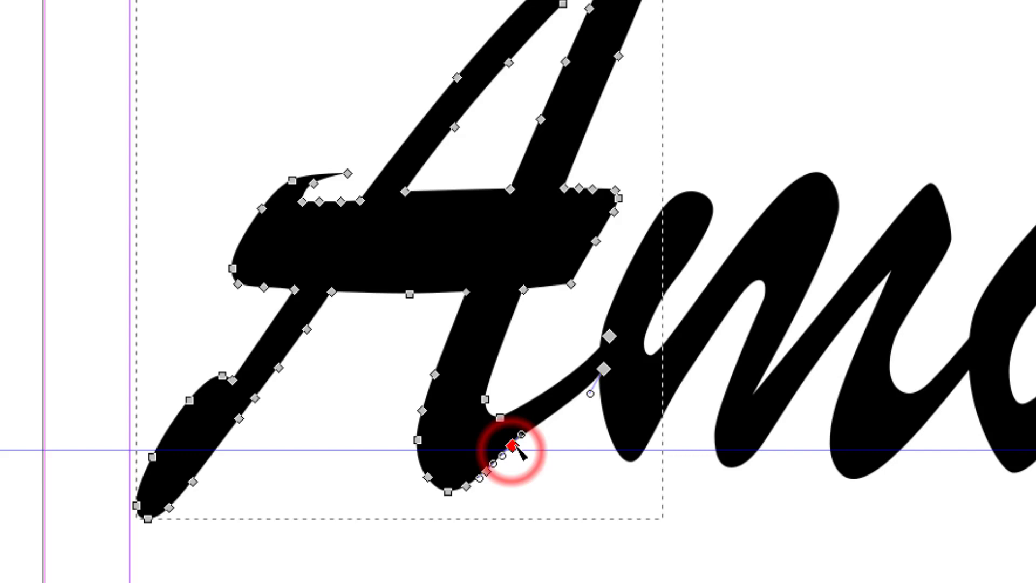
left_click(572, 331)
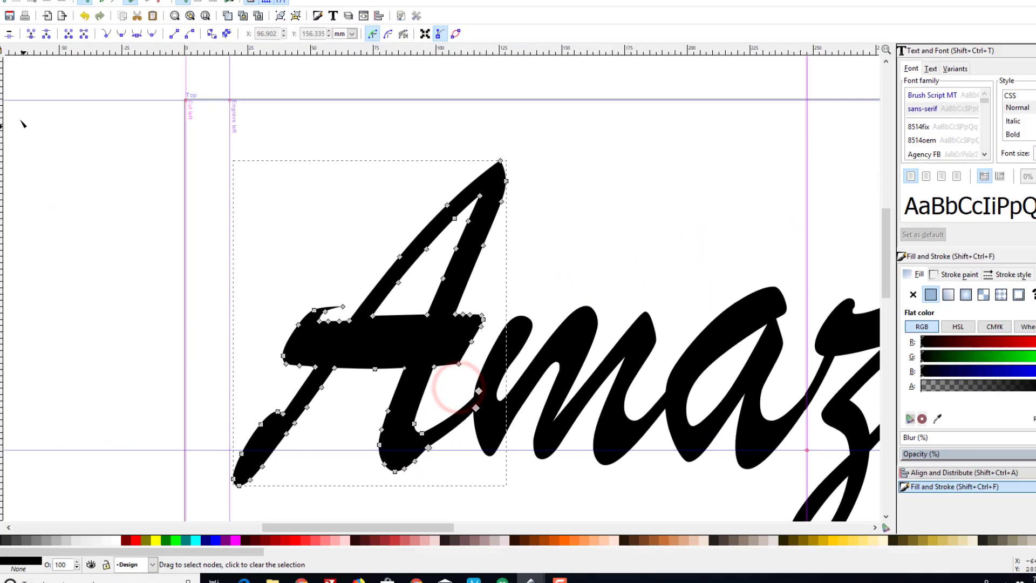
- Select all seven letters of Amazing at full-page view and union them into one path
key("s")
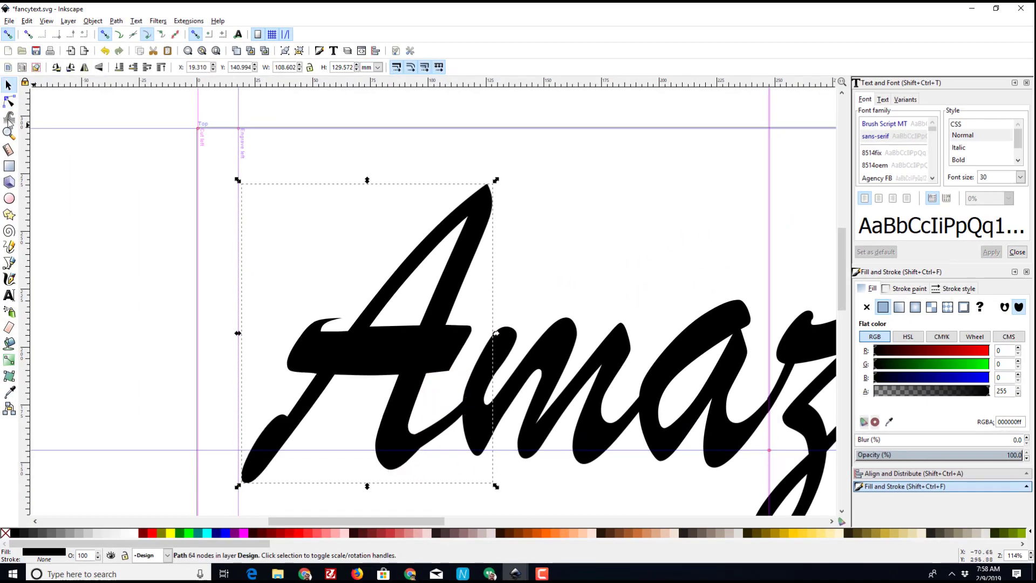
left_click(216, 53)
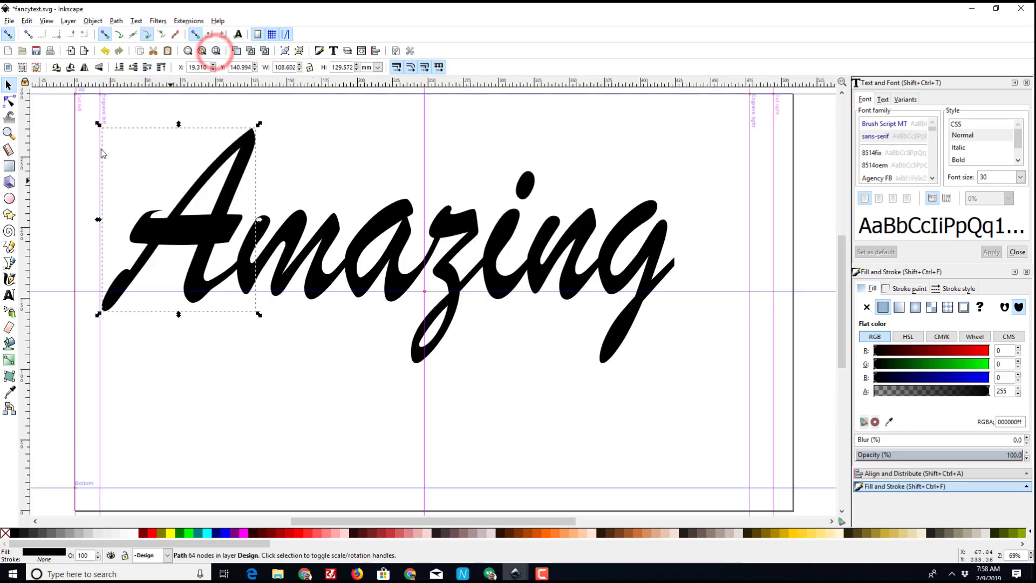
left_click(54, 107)
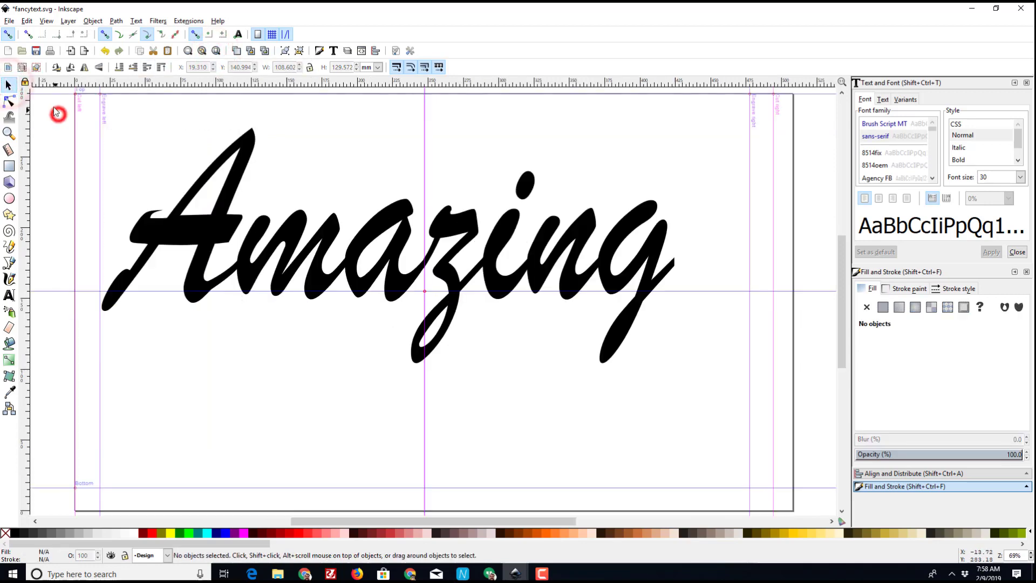
left_click_drag(53, 106, 689, 422)
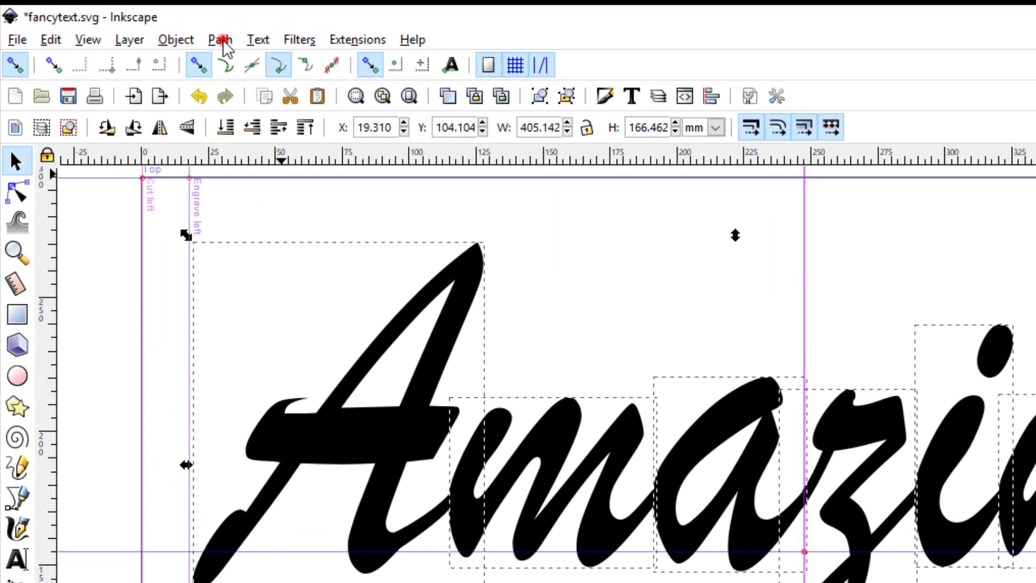
left_click(221, 41)
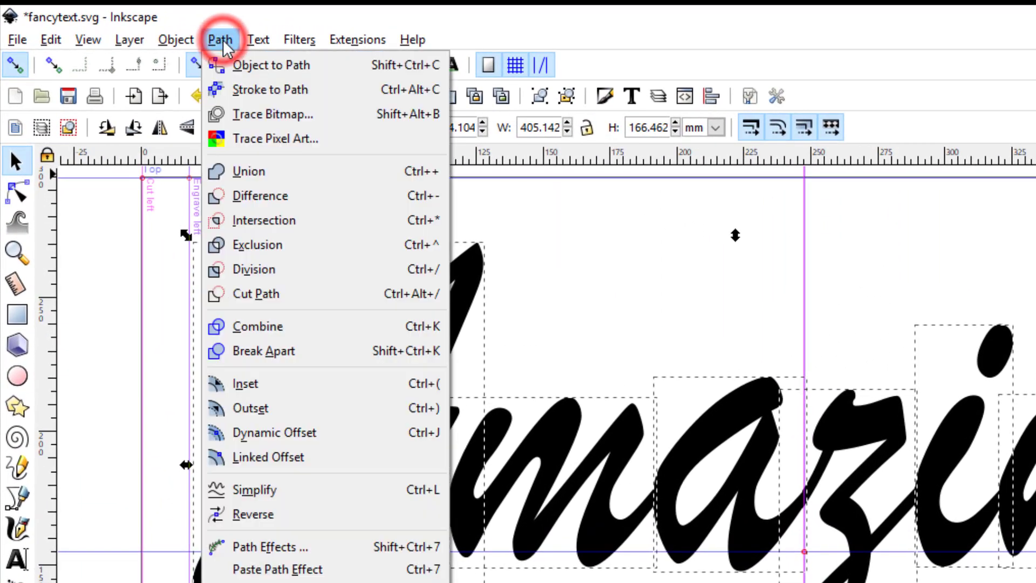
left_click(275, 184)
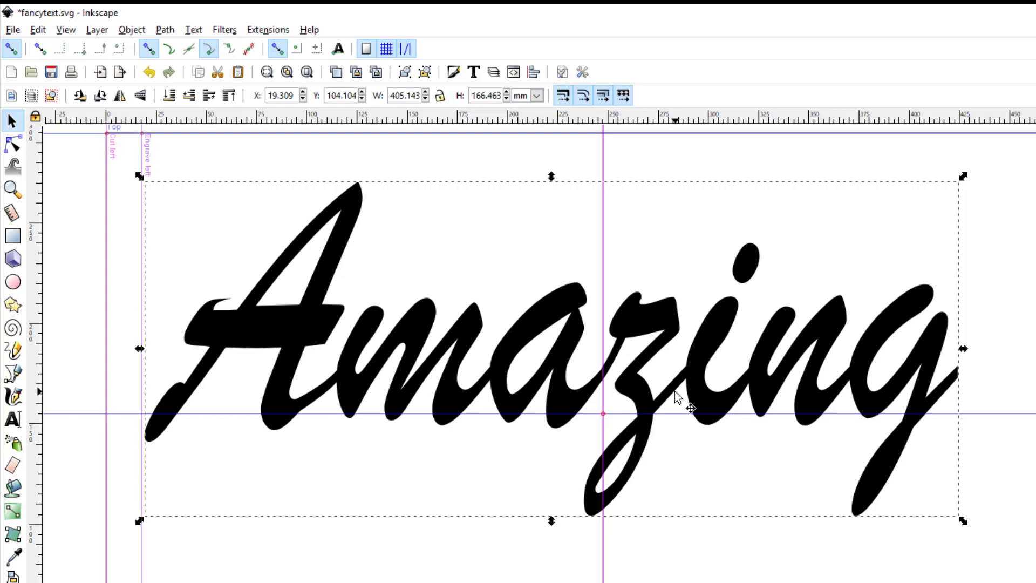
- Simplify the merged Amazing path to far fewer nodes
left_click(13, 144)
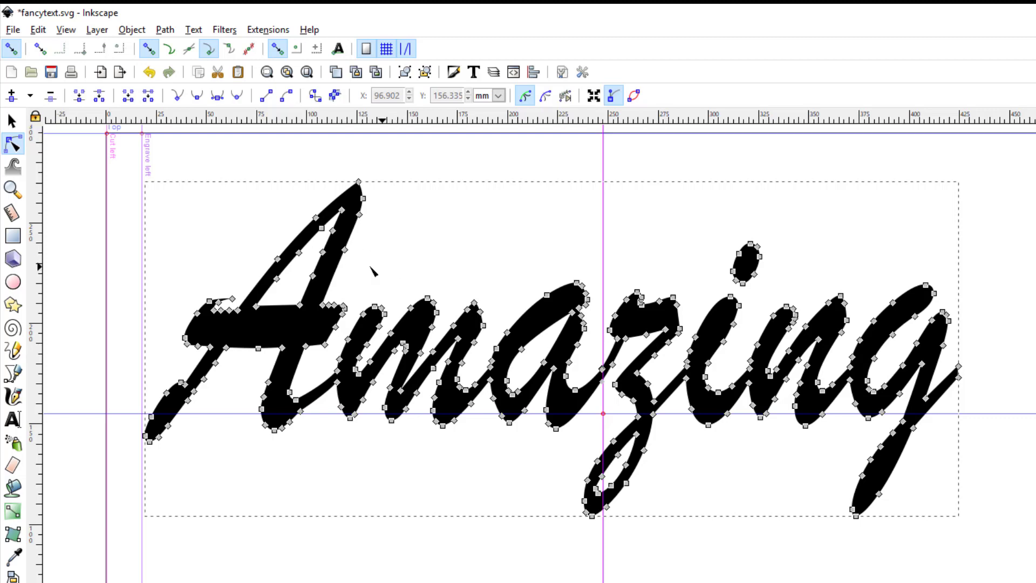
left_click(164, 30)
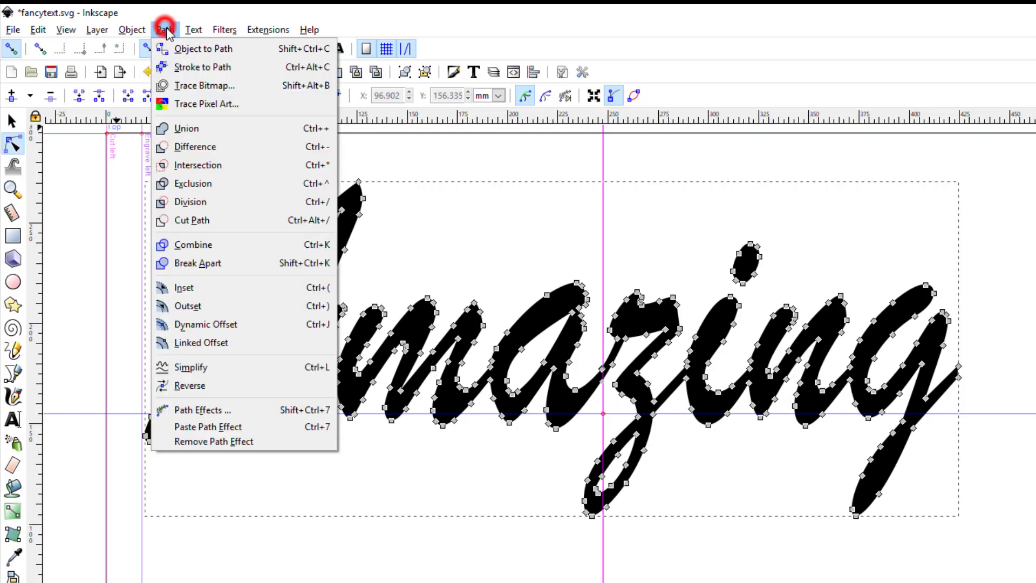
left_click(192, 371)
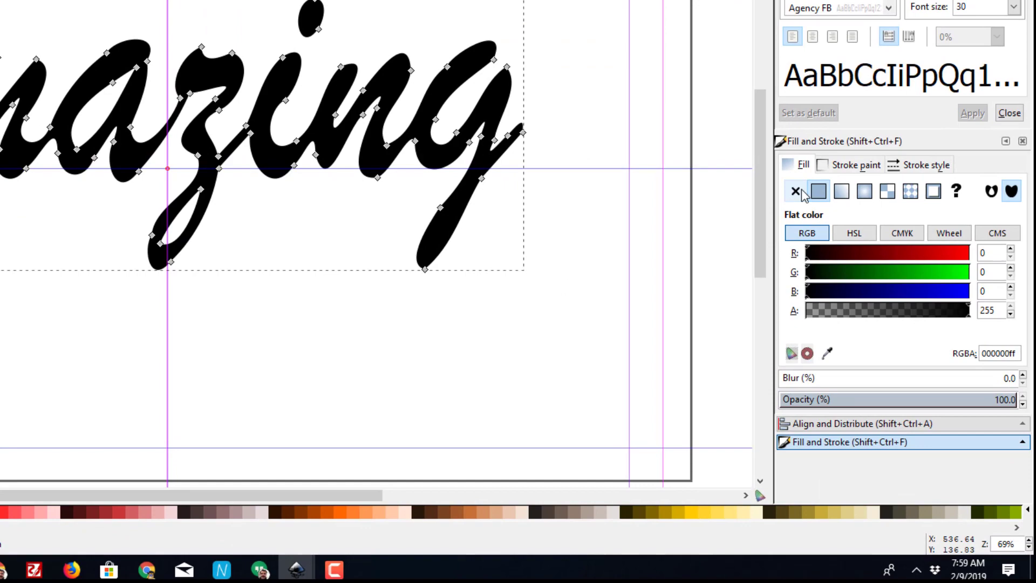
- Remove the lettering's fill and give it a red stroke from the swatch
left_click(795, 191)
right_click(289, 497)
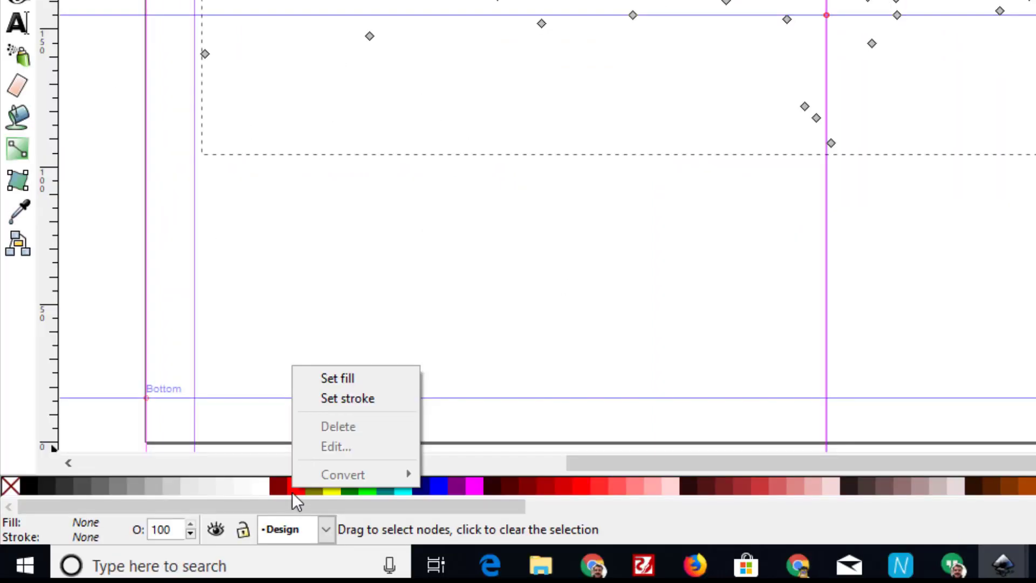
key("Escape")
right_click(293, 489)
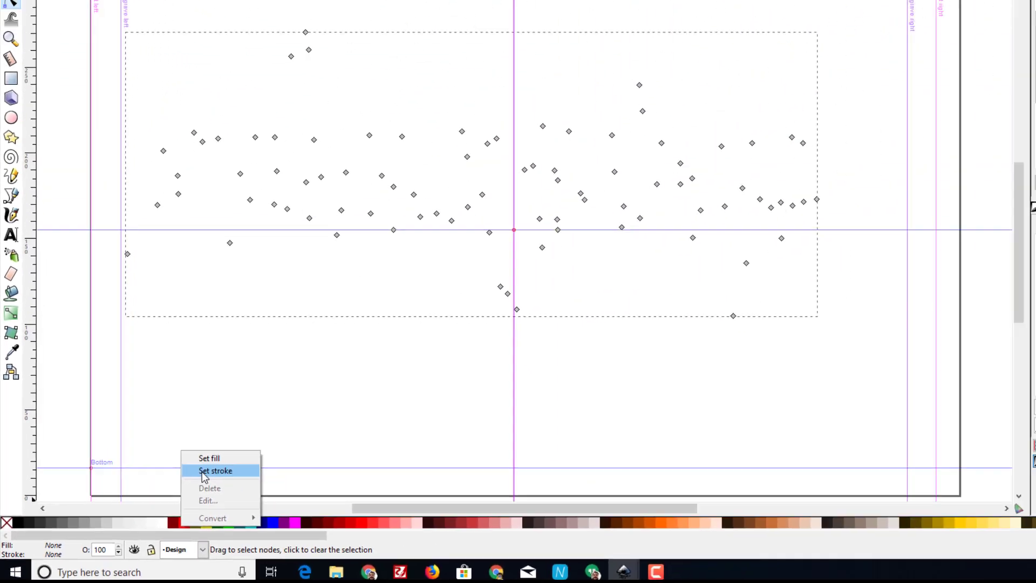
left_click(204, 470)
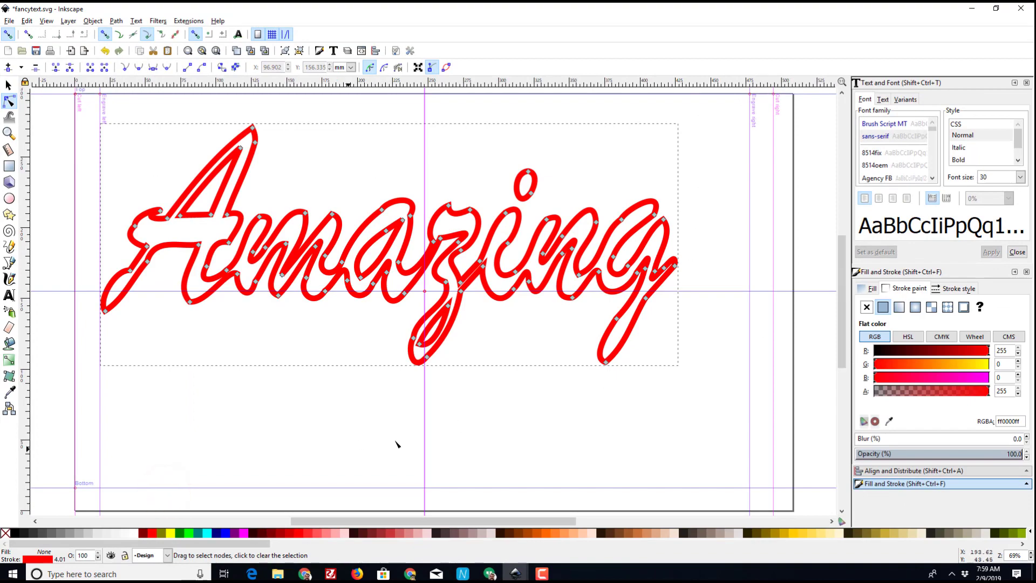
- Set the stroke width to 1 mm
left_click(945, 292)
double_click(921, 306)
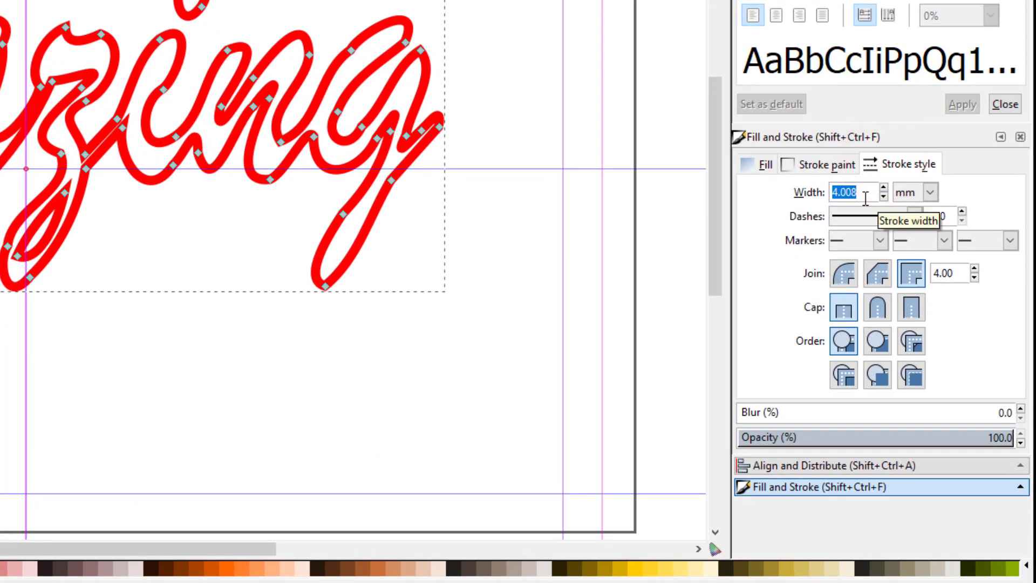
type("1")
key("Return")
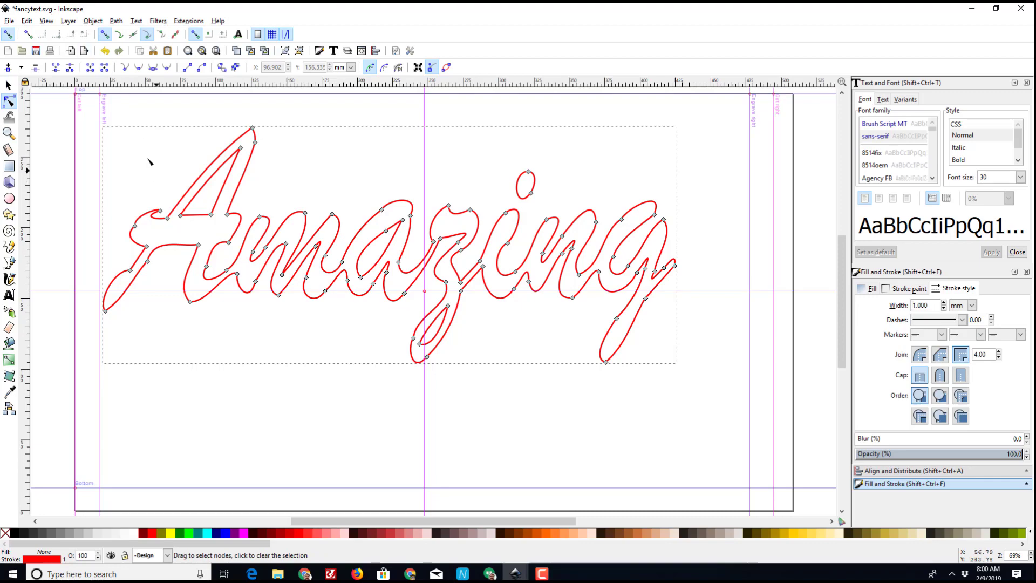
- Save over fancytext.svg as Inkscape SVG, confirming the replacement
left_click(9, 21)
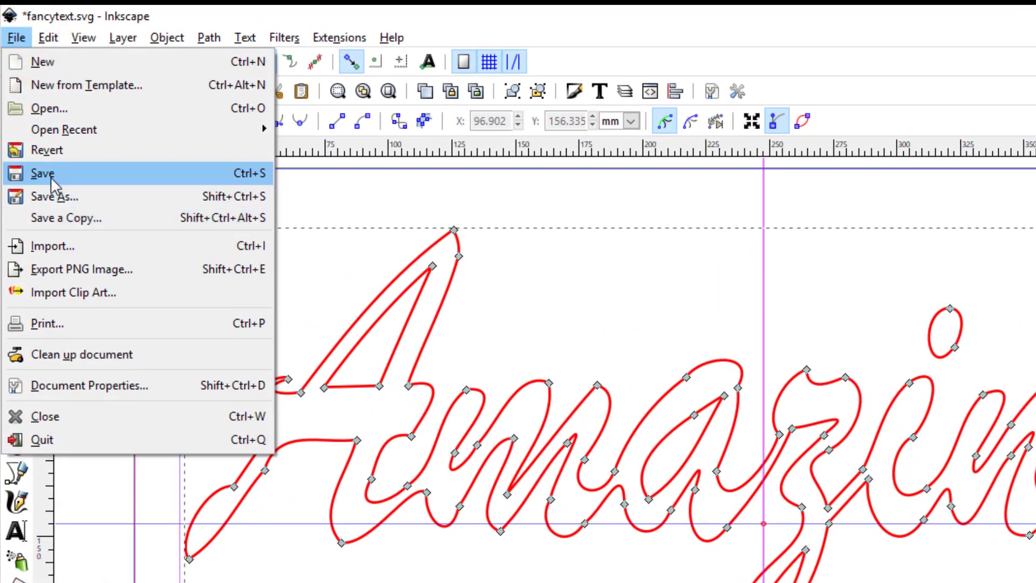
left_click(58, 197)
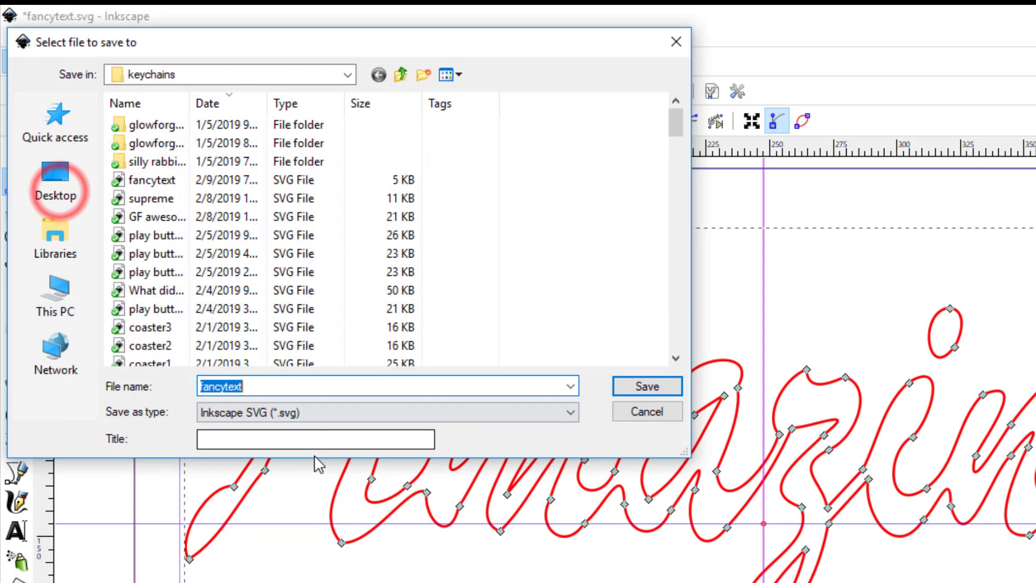
left_click(295, 412)
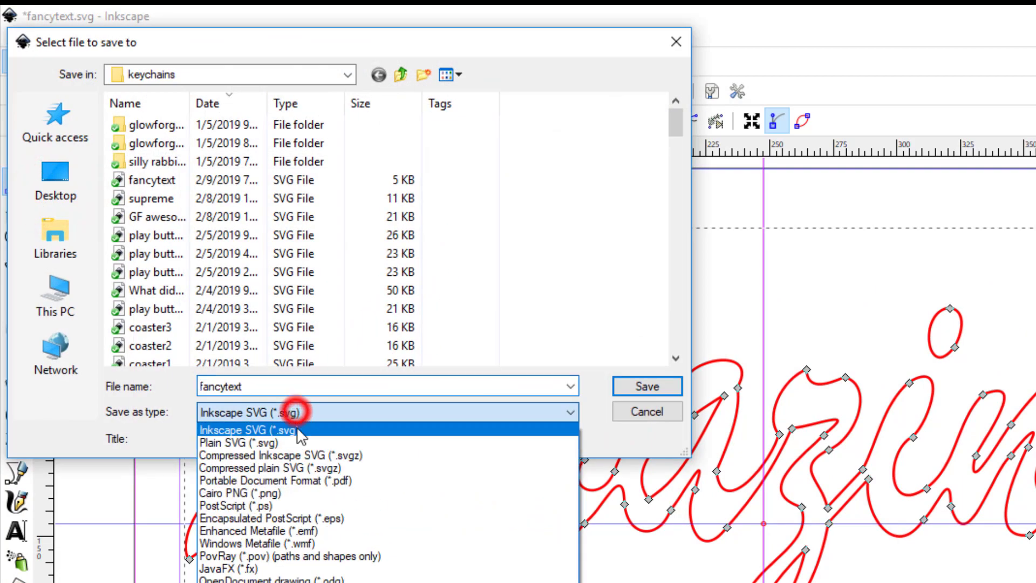
left_click(146, 387)
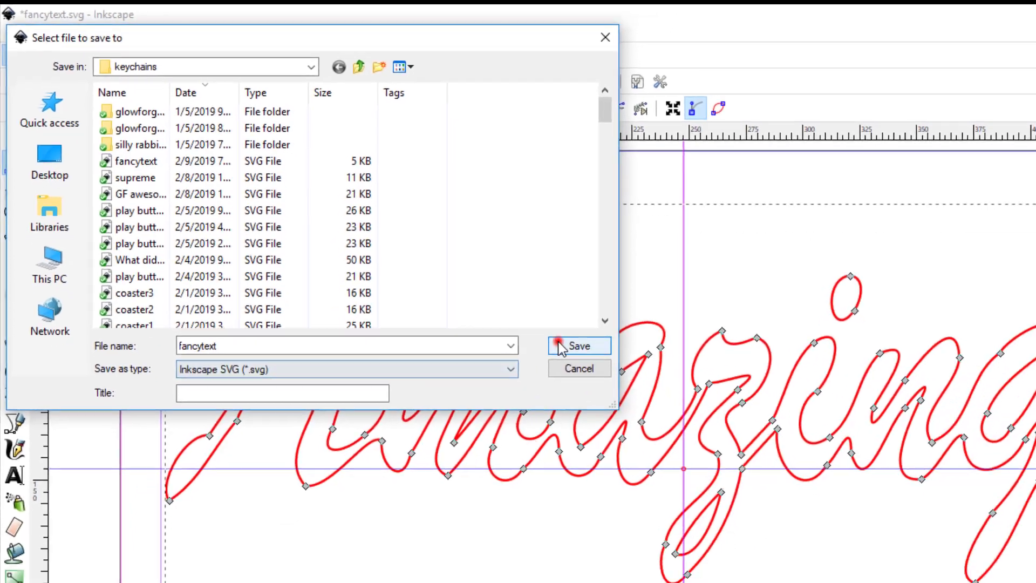
left_click(626, 386)
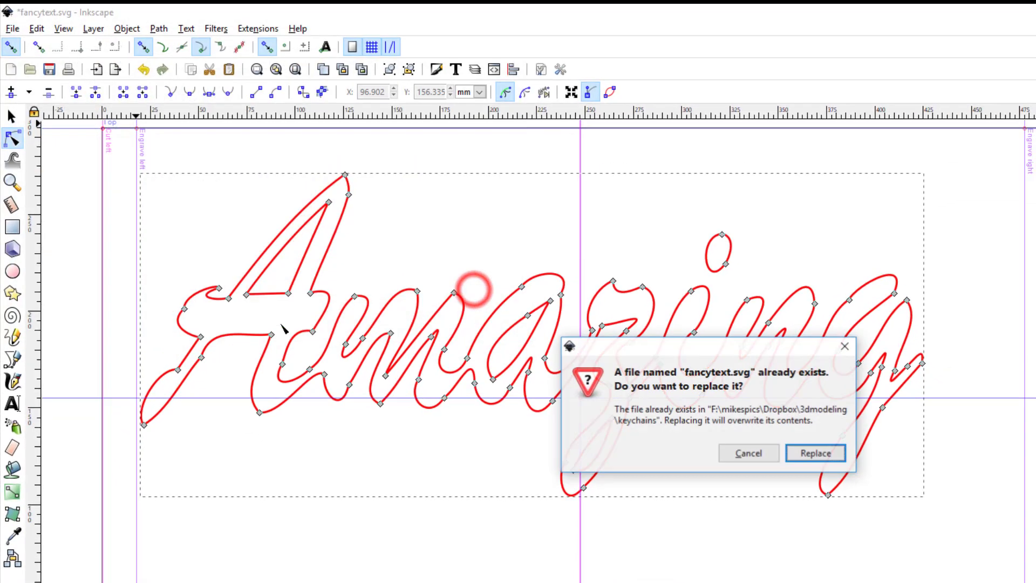
left_click(818, 453)
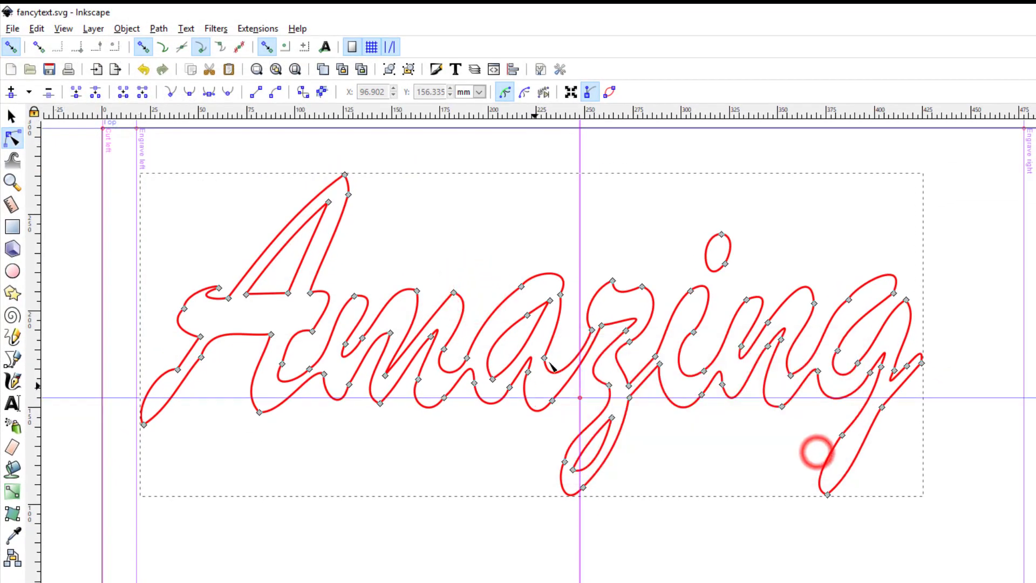